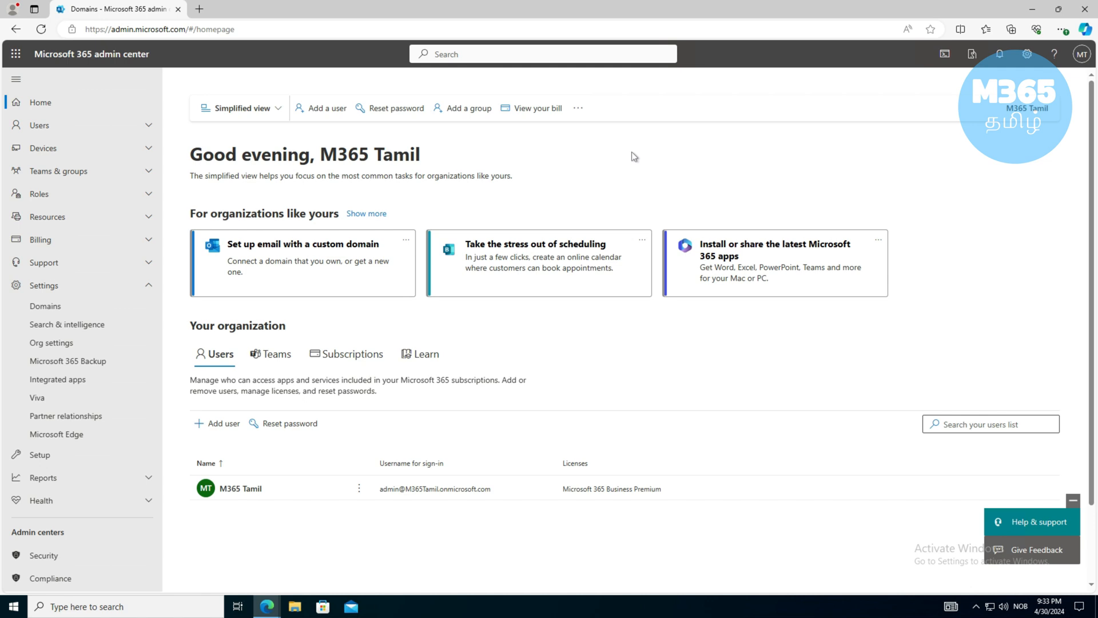
scroll(369, 300, "down", 2)
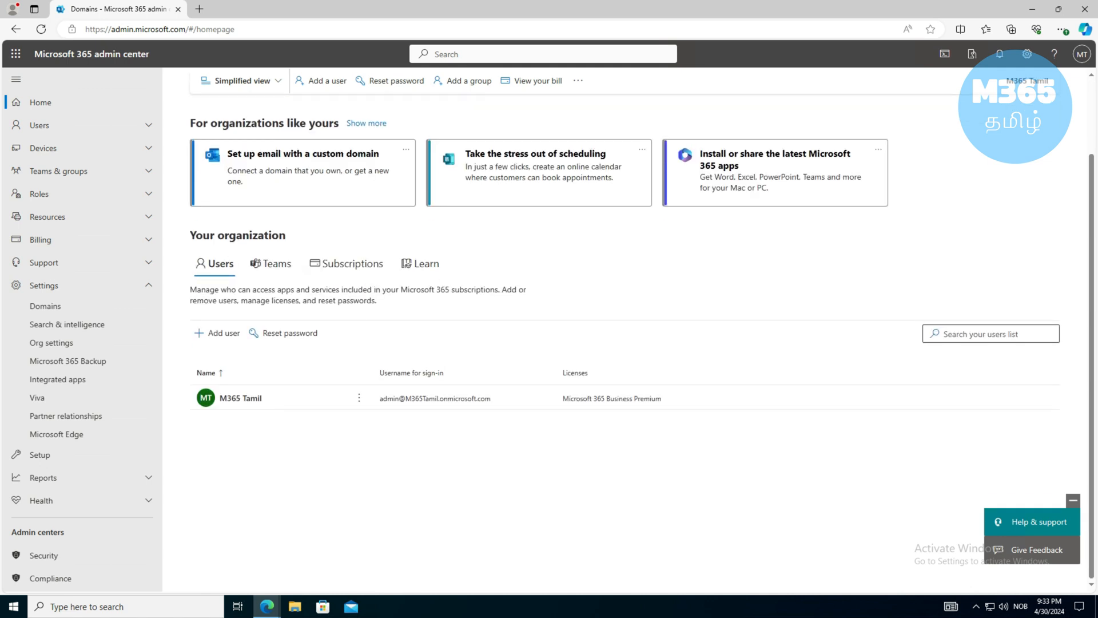
left_click(148, 285)
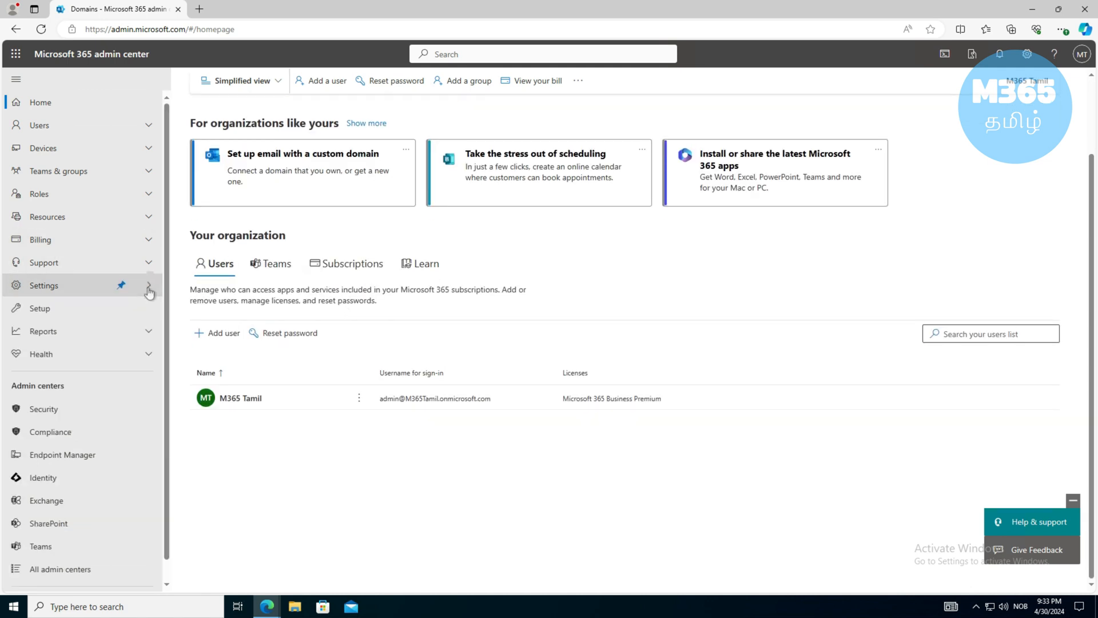
scroll(120, 324, "down", 1)
scroll(258, 332, "up", 2)
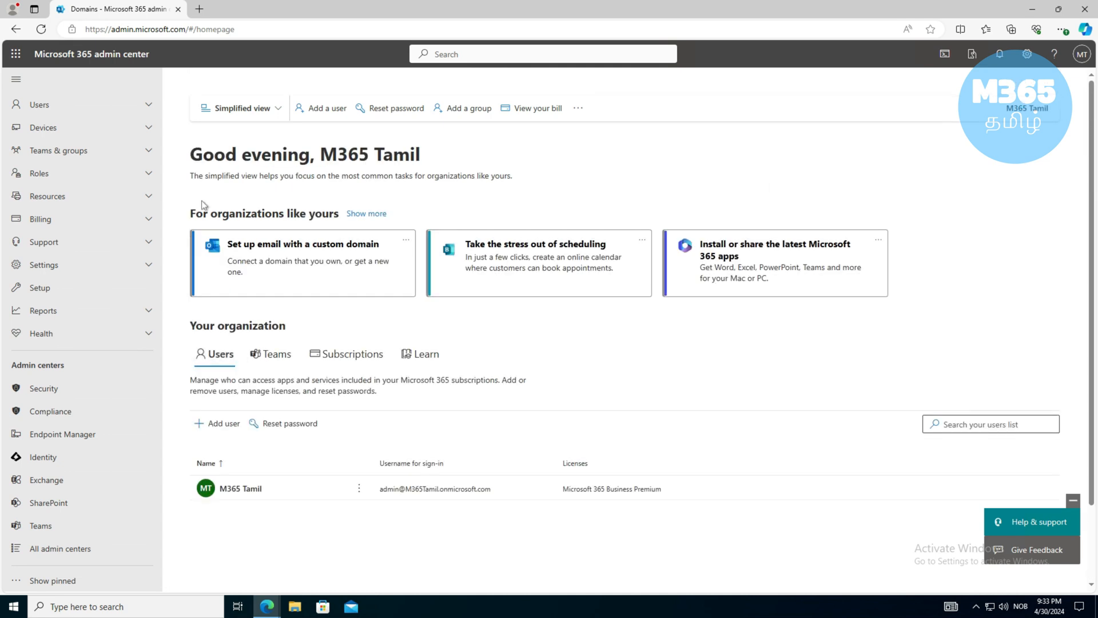
scroll(278, 395, "down", 2)
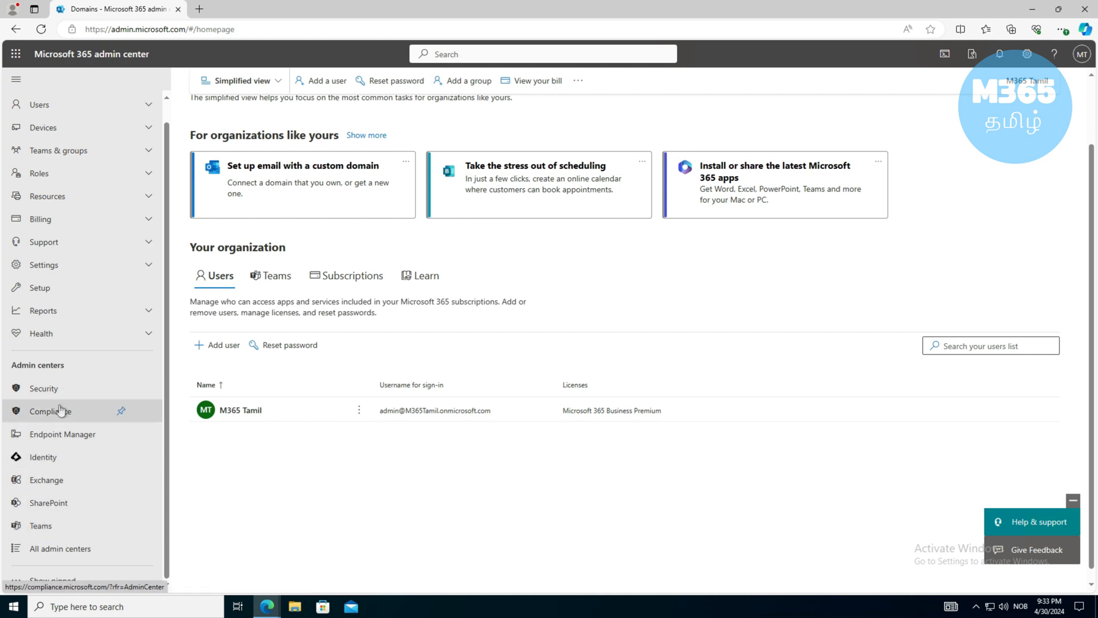
scroll(55, 443, "up", 1)
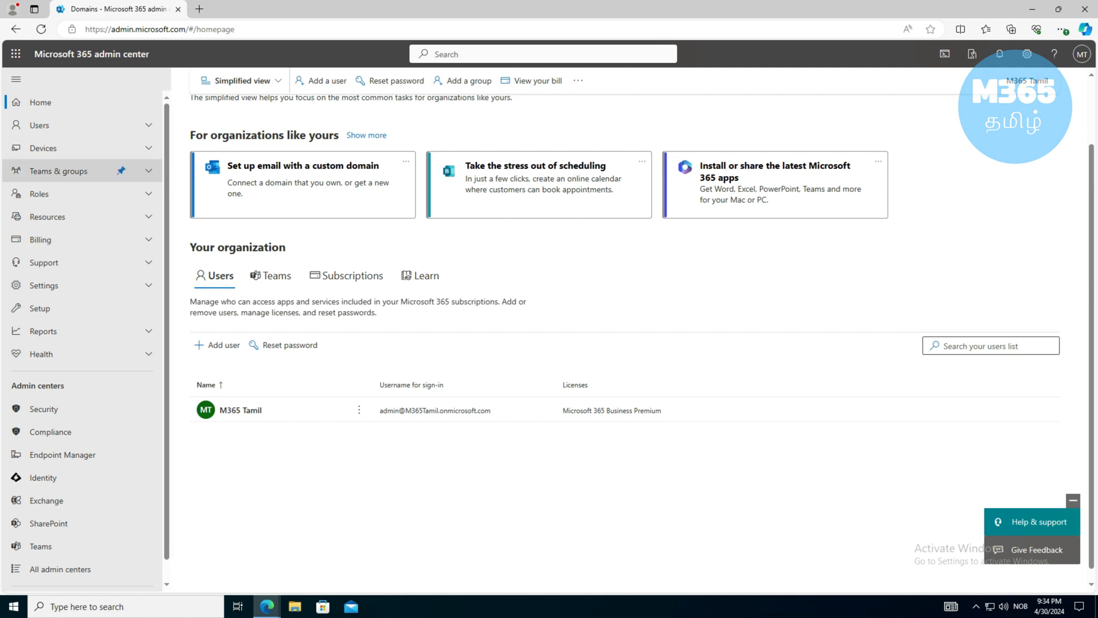
left_click(40, 101)
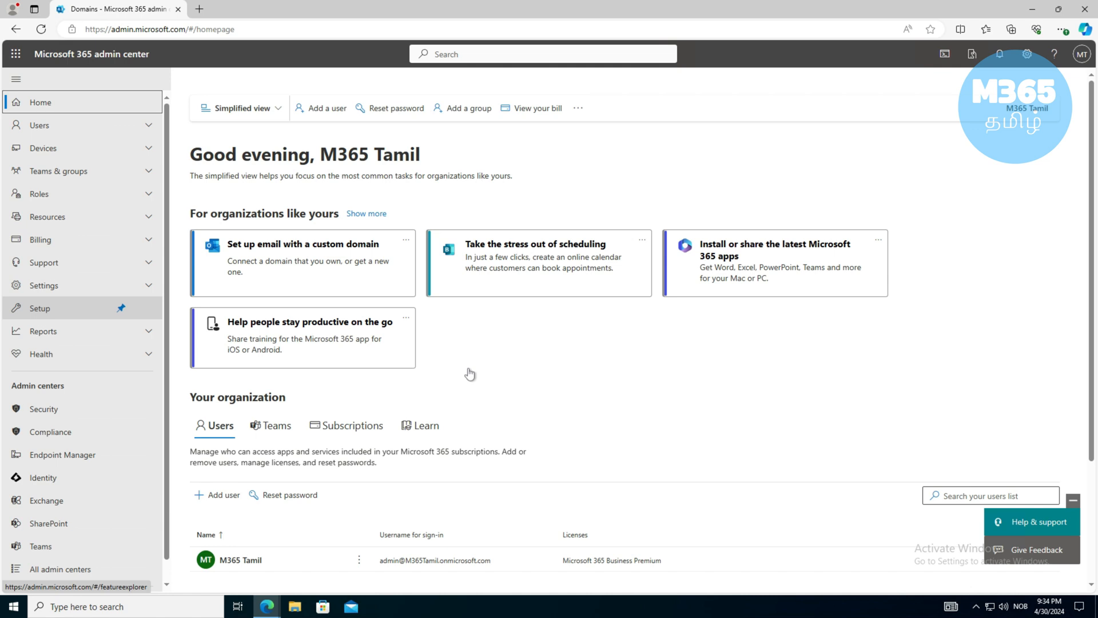
- Go to the organization's domain settings and start adding a domain
left_click(63, 287)
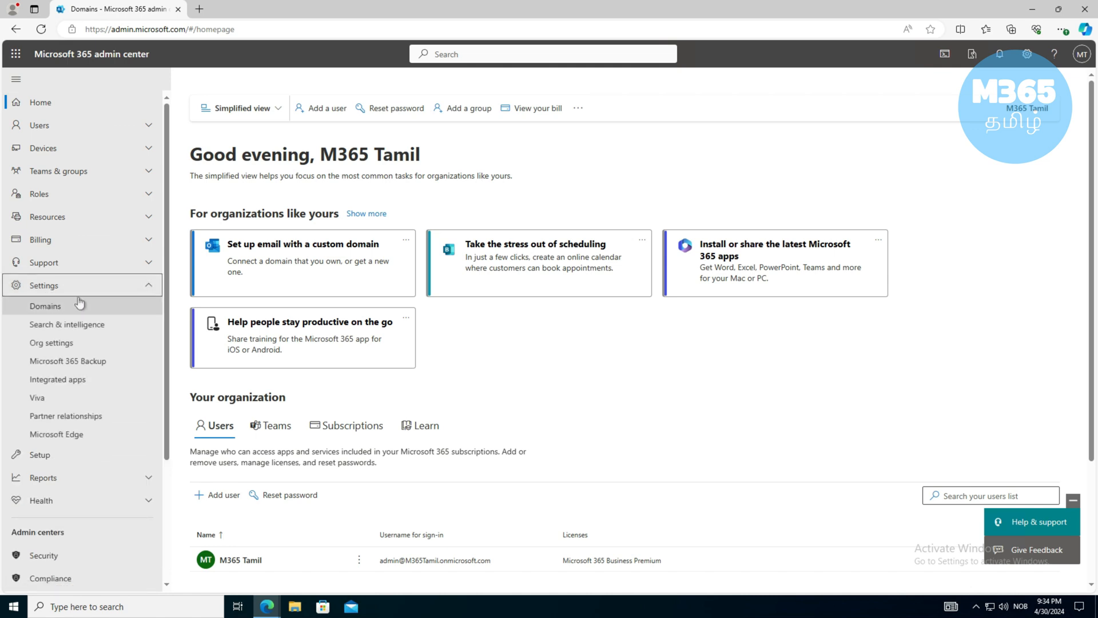
left_click(52, 309)
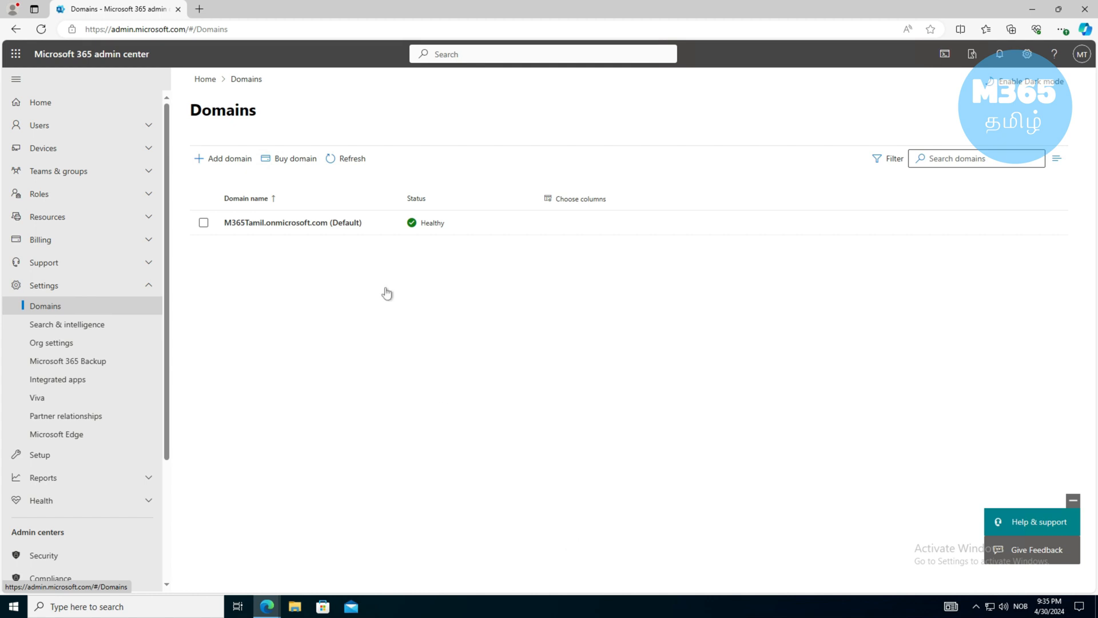
left_click(224, 162)
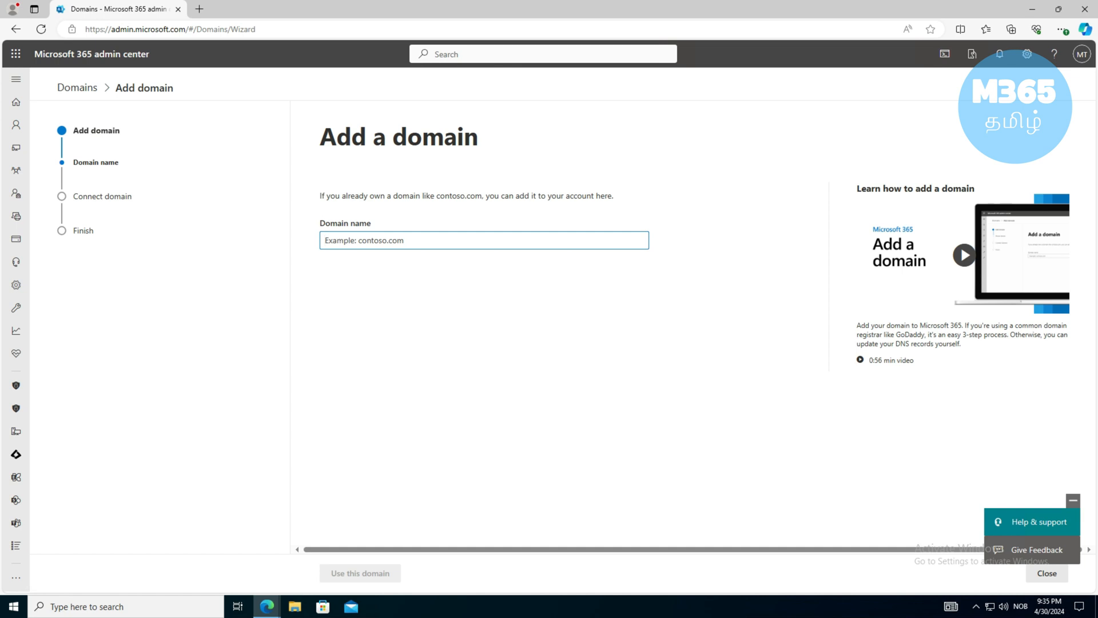
- Use m365tamil.com as the domain name and authorize Microsoft at GoDaddy to prove domain ownership
type("m")
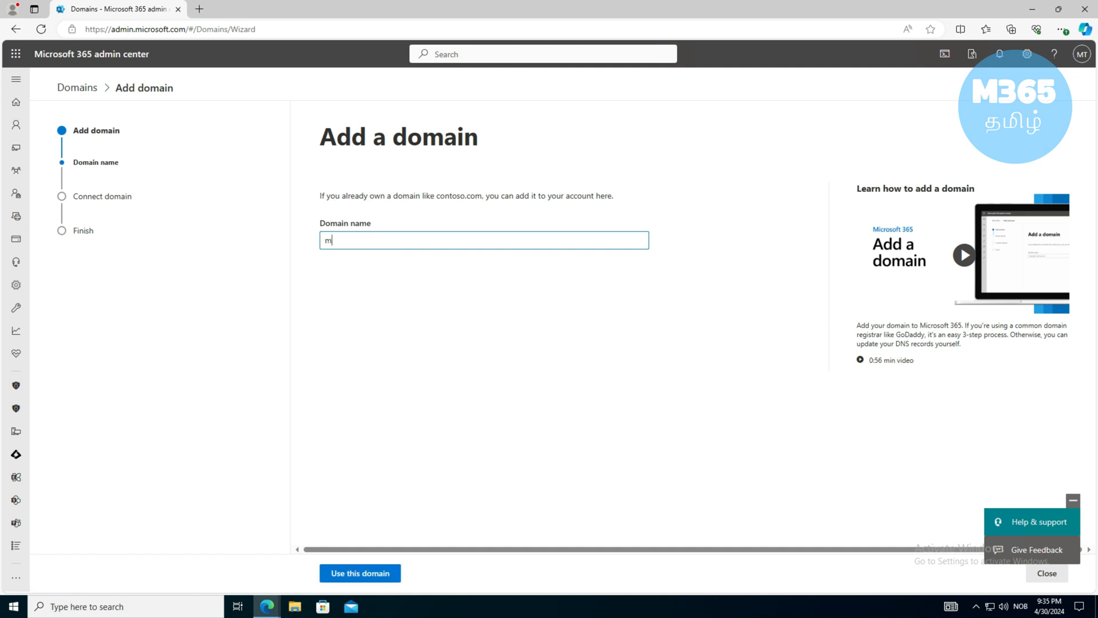
type("365tamil.com")
left_click(364, 575)
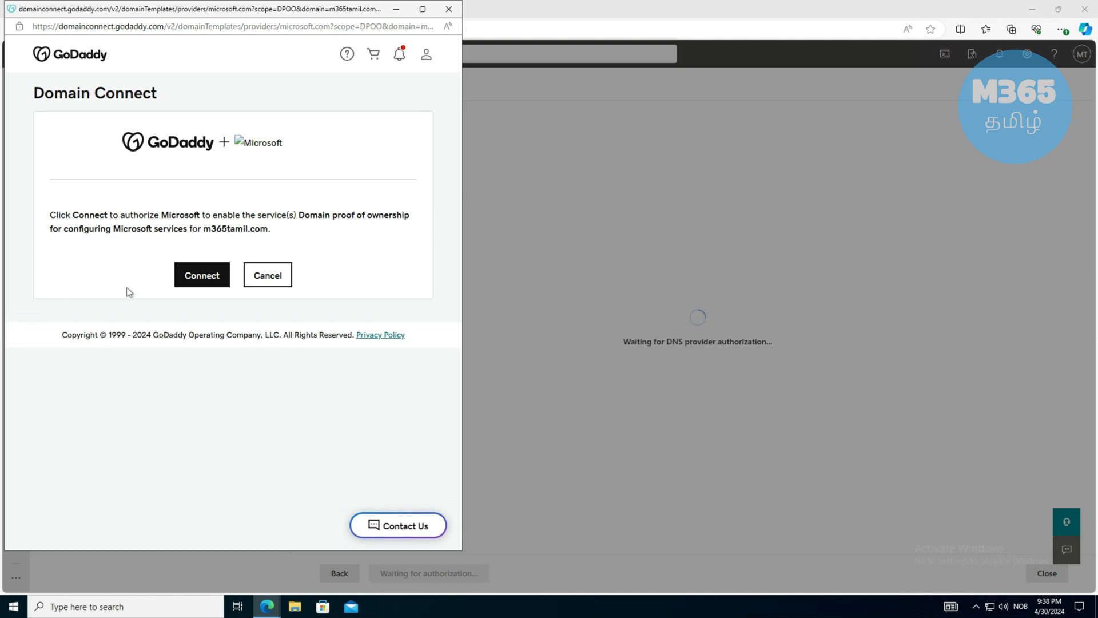
left_click(202, 277)
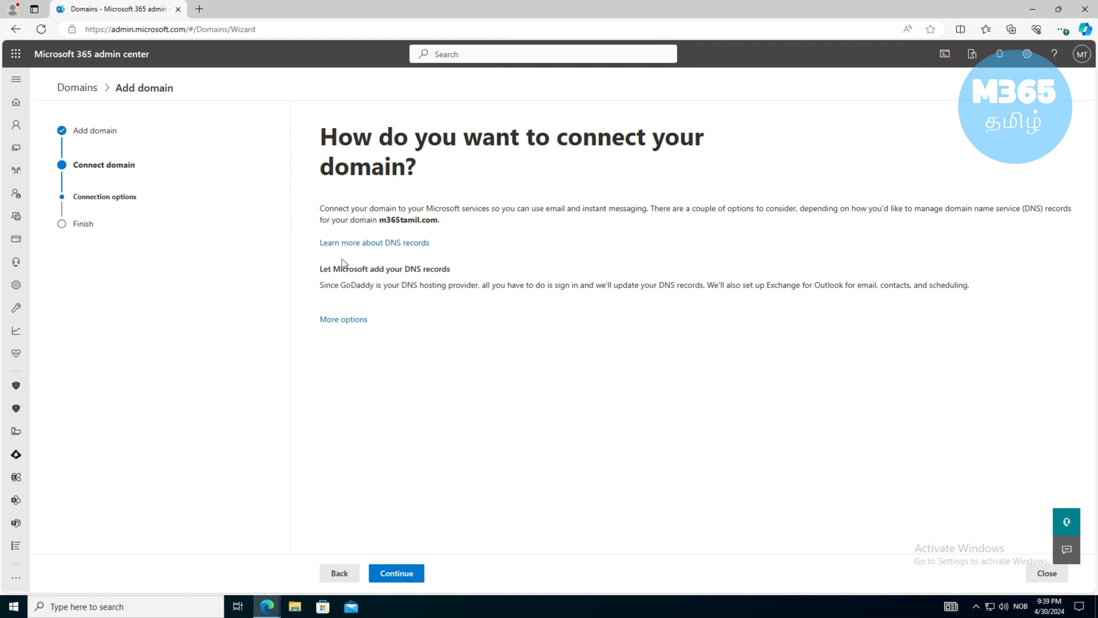
- Choose to let Microsoft add the DNS records, and expand the advanced options to review the records for each service
left_click(405, 580)
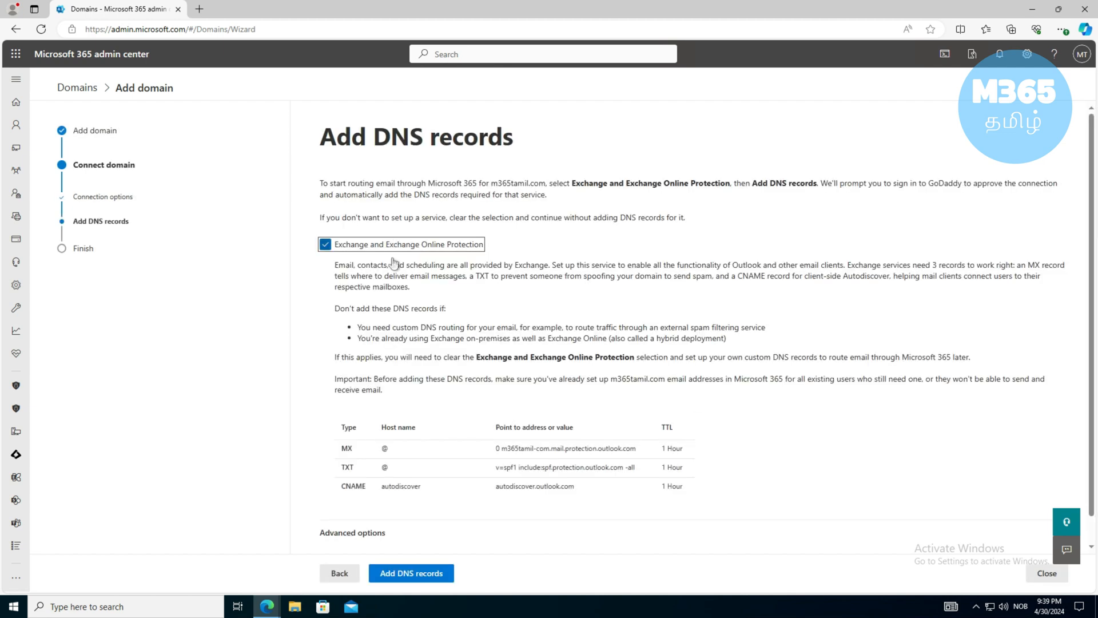
scroll(324, 326, "down", 1)
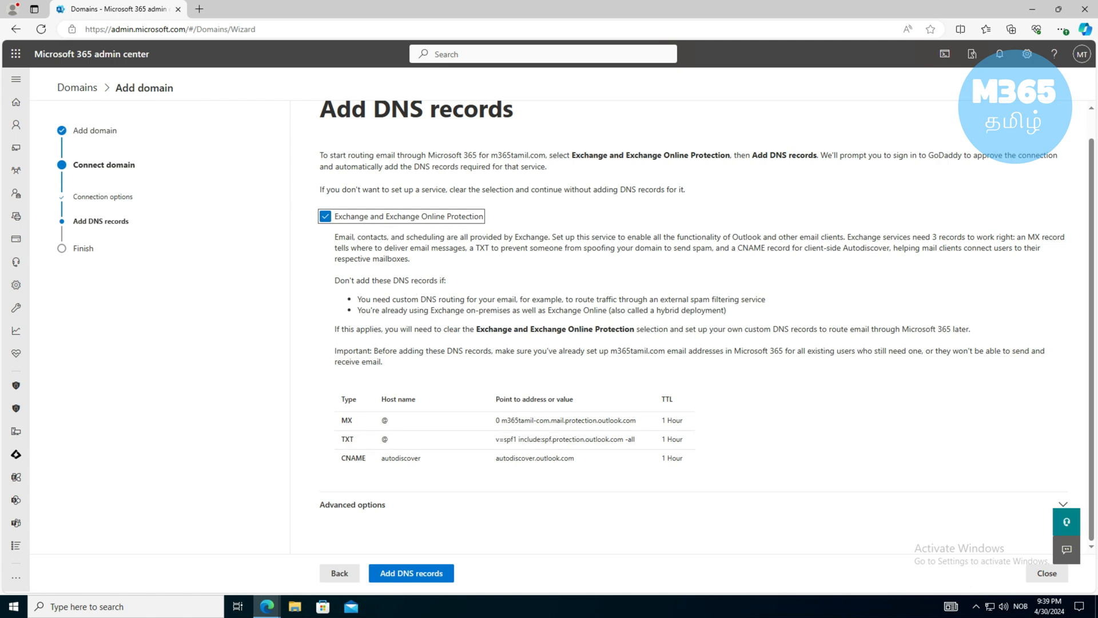
left_click(347, 505)
scroll(378, 469, "down", 3)
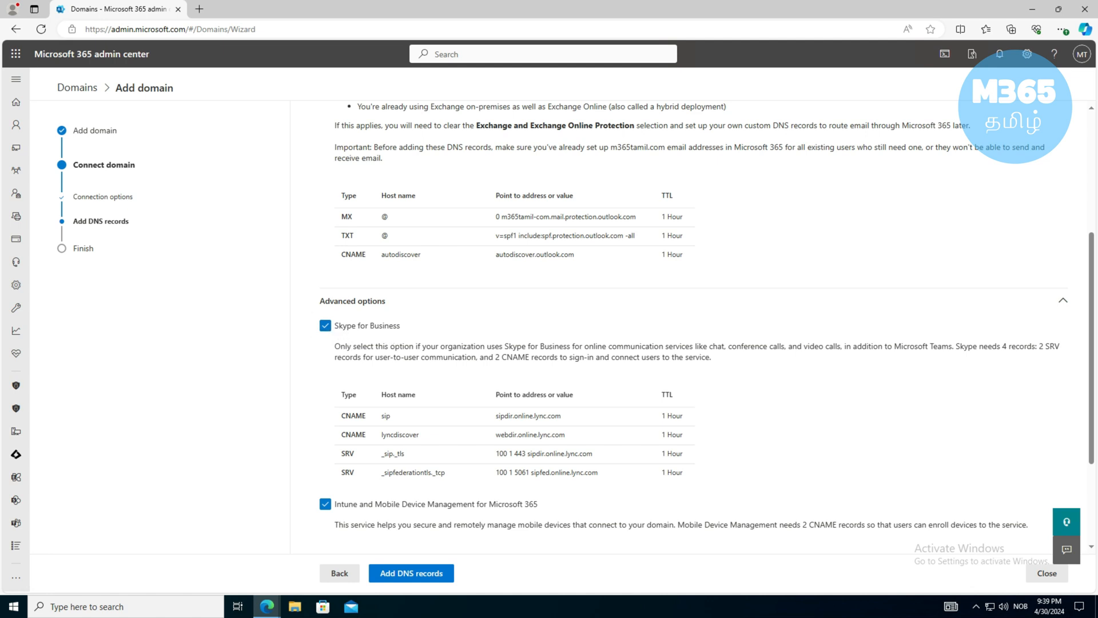
scroll(404, 412, "down", 2)
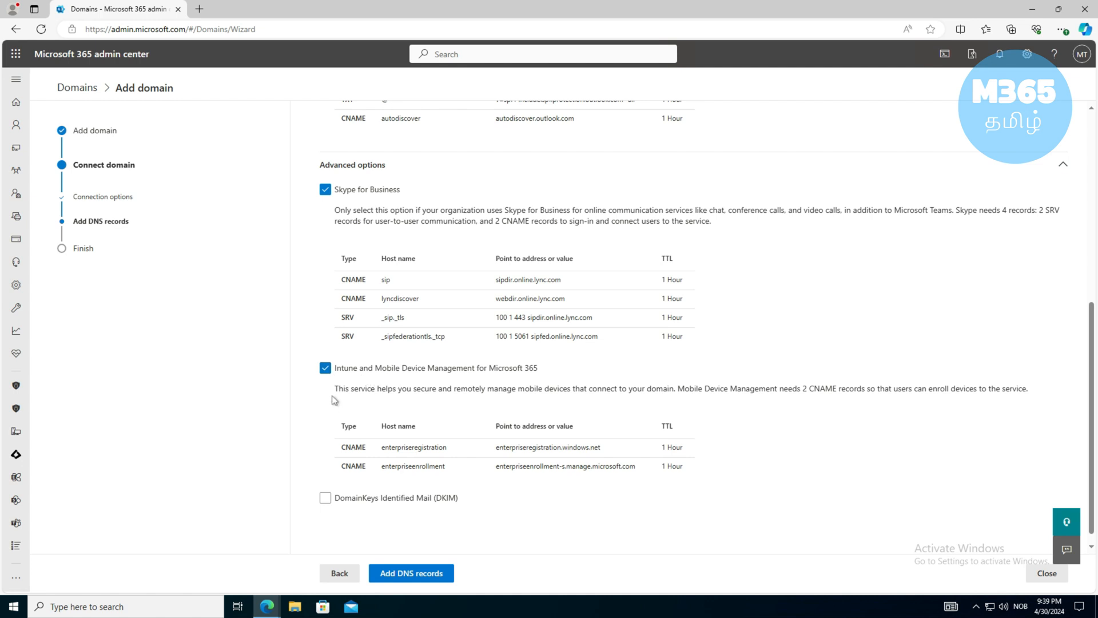
scroll(378, 399, "down", 1)
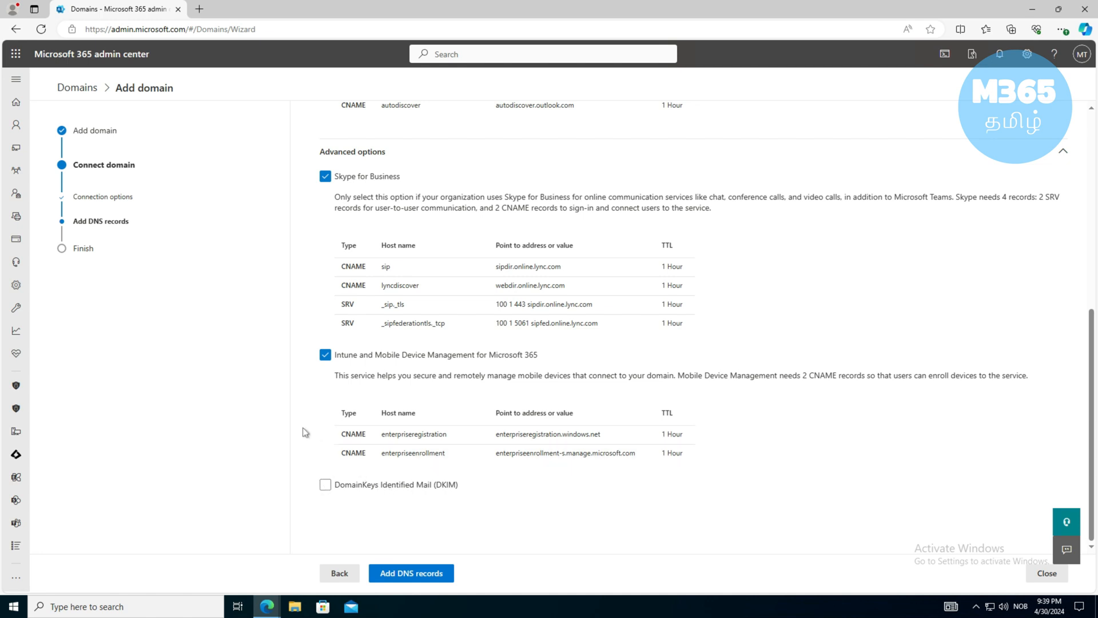
scroll(304, 432, "up", 6)
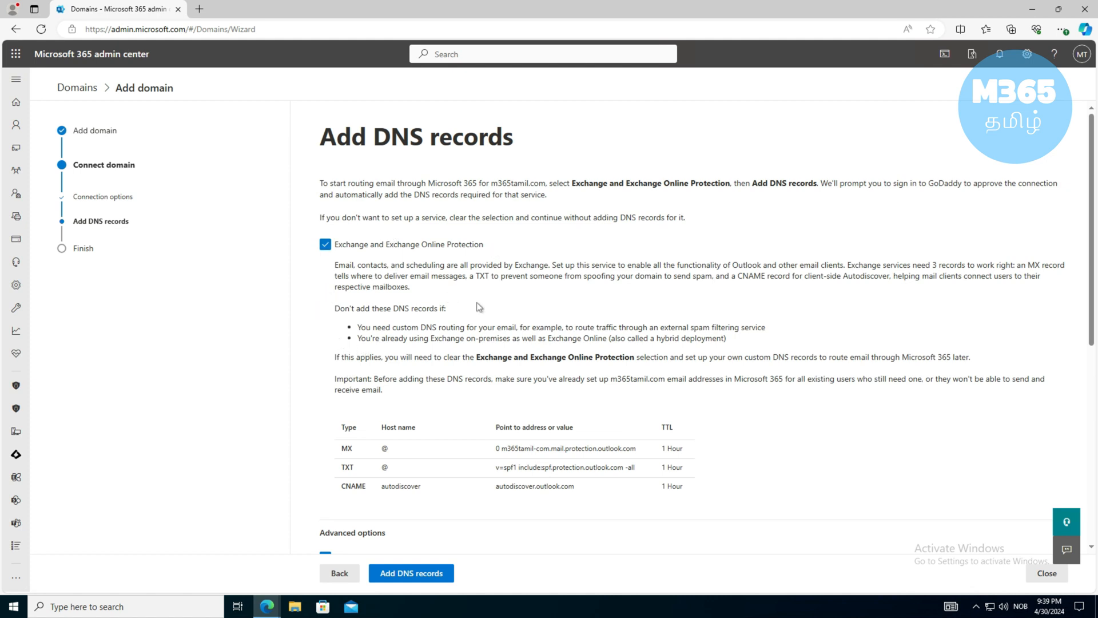
scroll(686, 320, "down", 1)
scroll(406, 433, "down", 5)
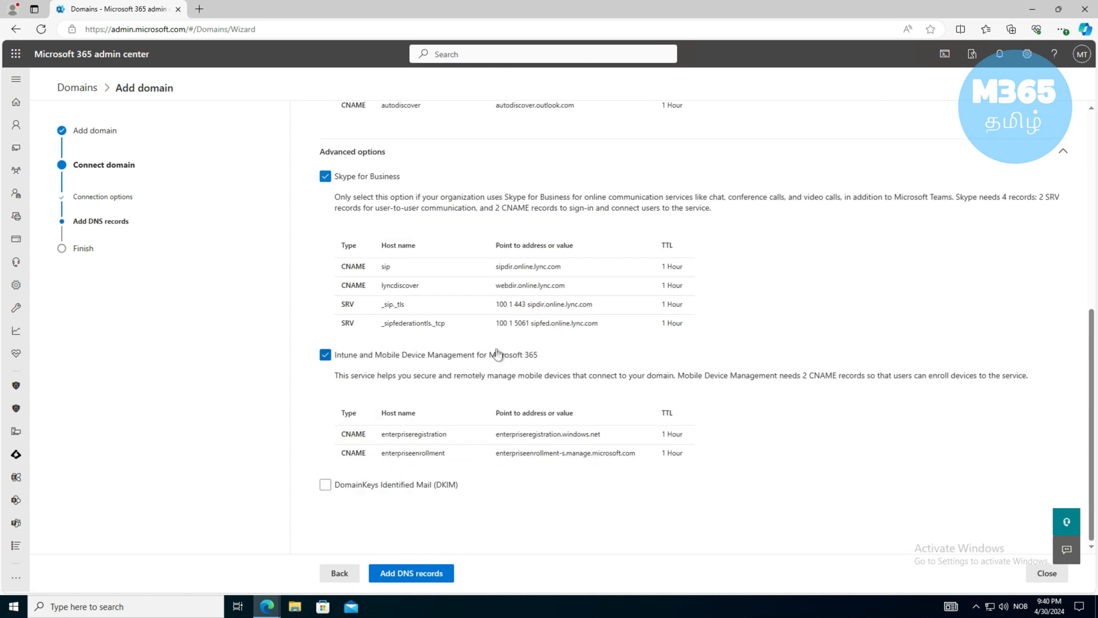
- Include DomainKeys Identified Mail (DKIM) in the DNS records and review the full selection of services
left_click(391, 487)
scroll(308, 465, "up", 6)
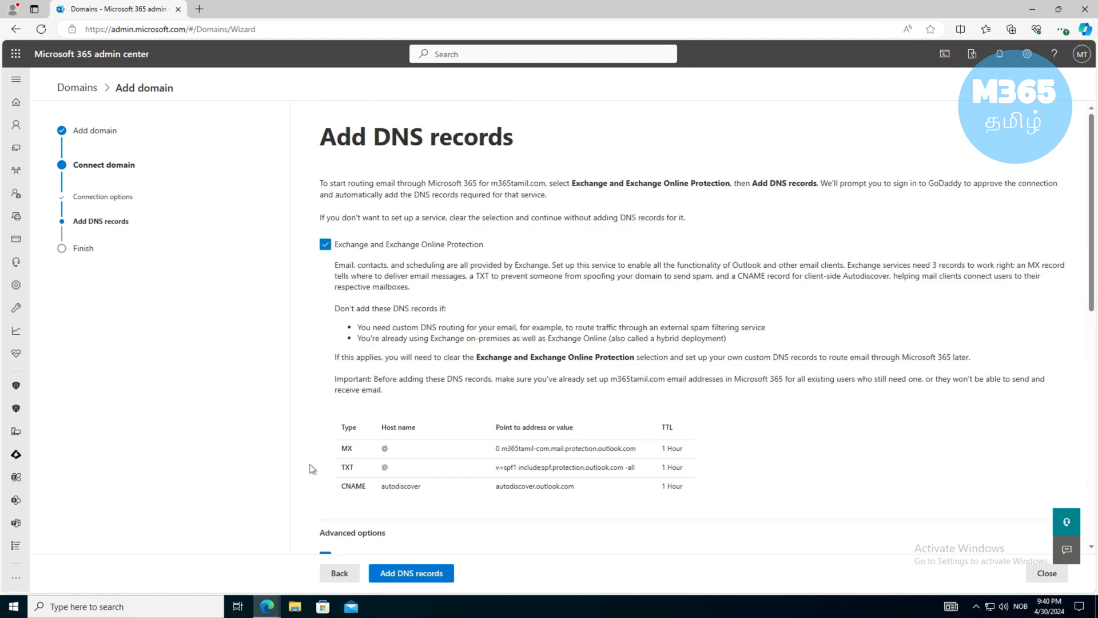
mouse_move(16, 262)
scroll(566, 111, "down", 10)
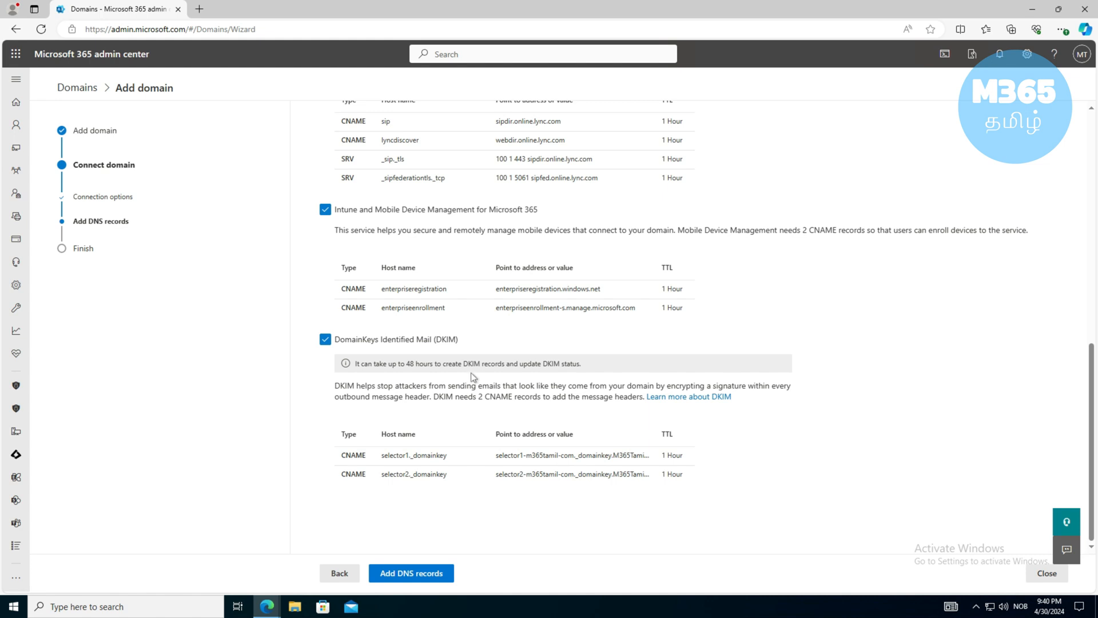
scroll(475, 371, "up", 3)
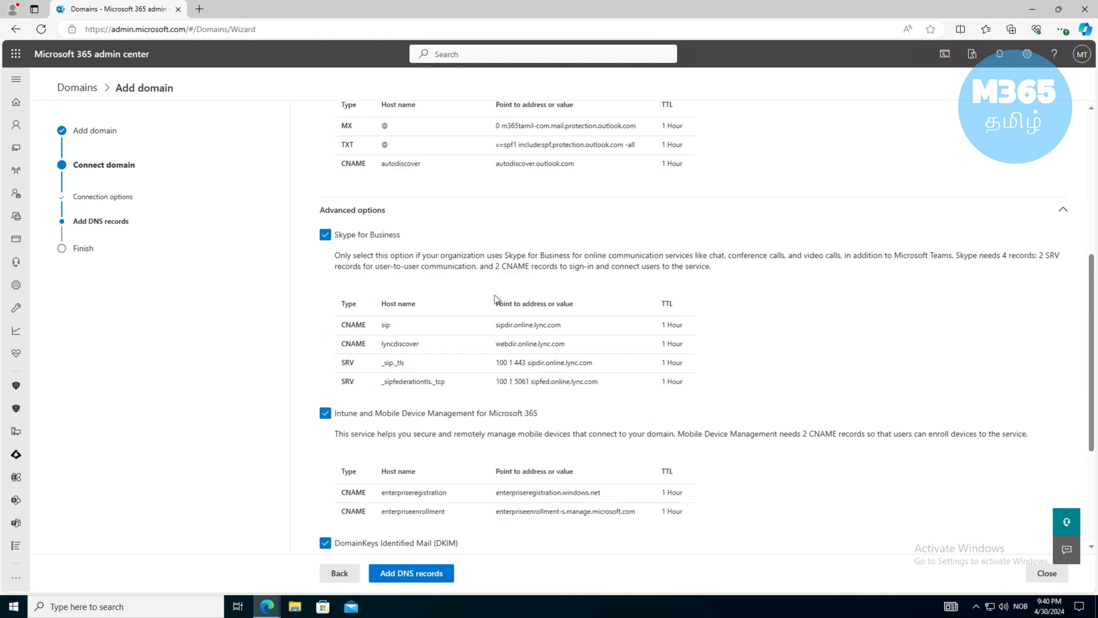
- Add the selected DNS records and authorize Microsoft at GoDaddy to enable Microsoft Office 365 for m365tamil.com
left_click(422, 579)
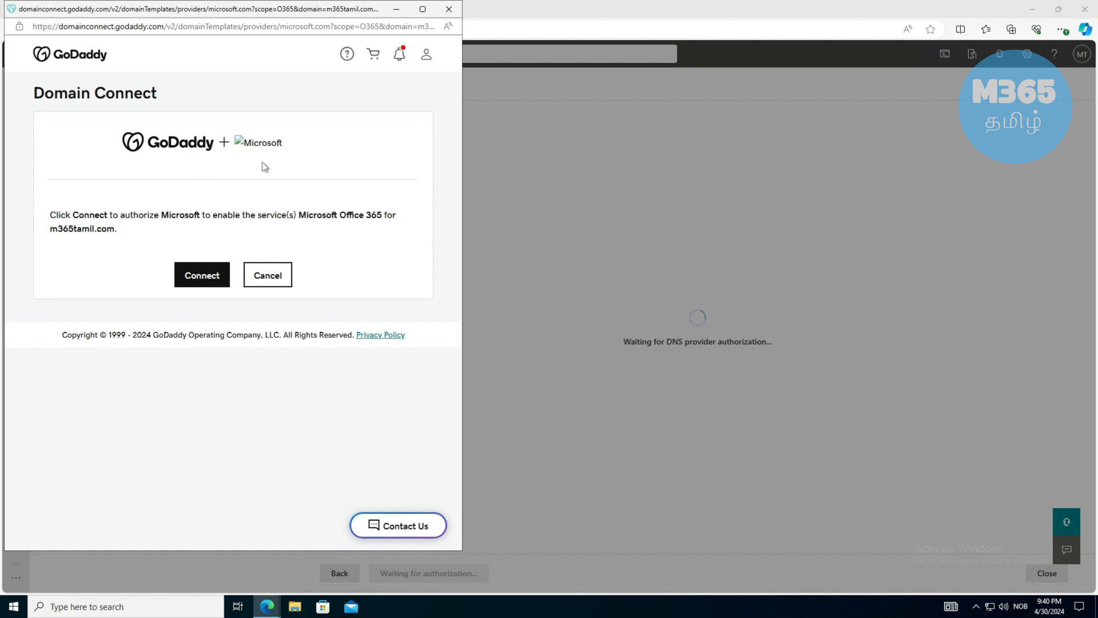
left_click(195, 279)
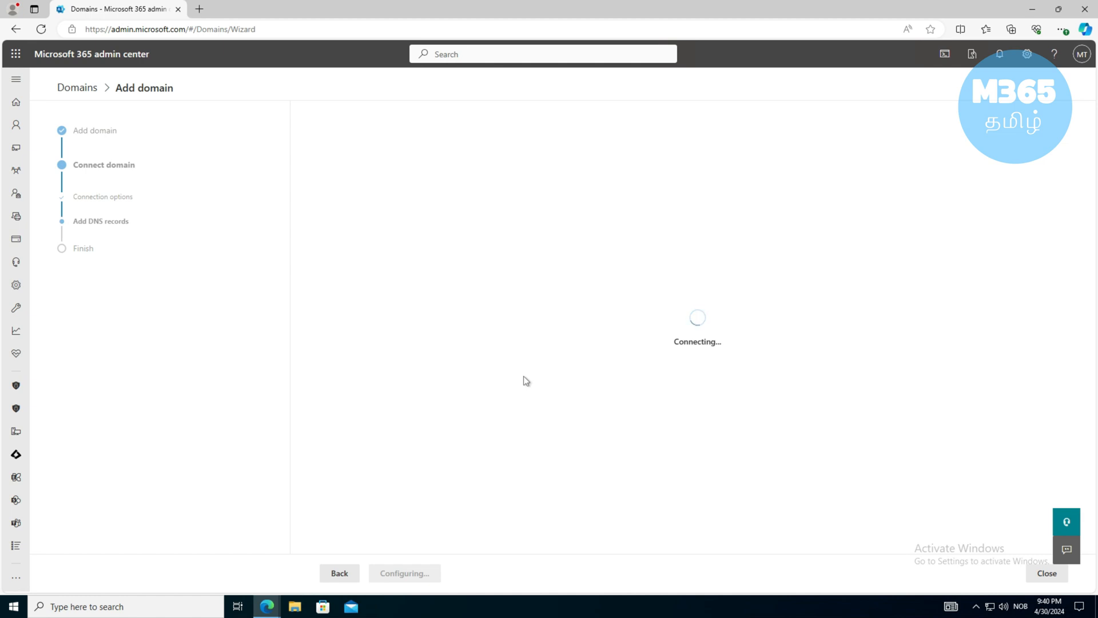
mouse_move(16, 193)
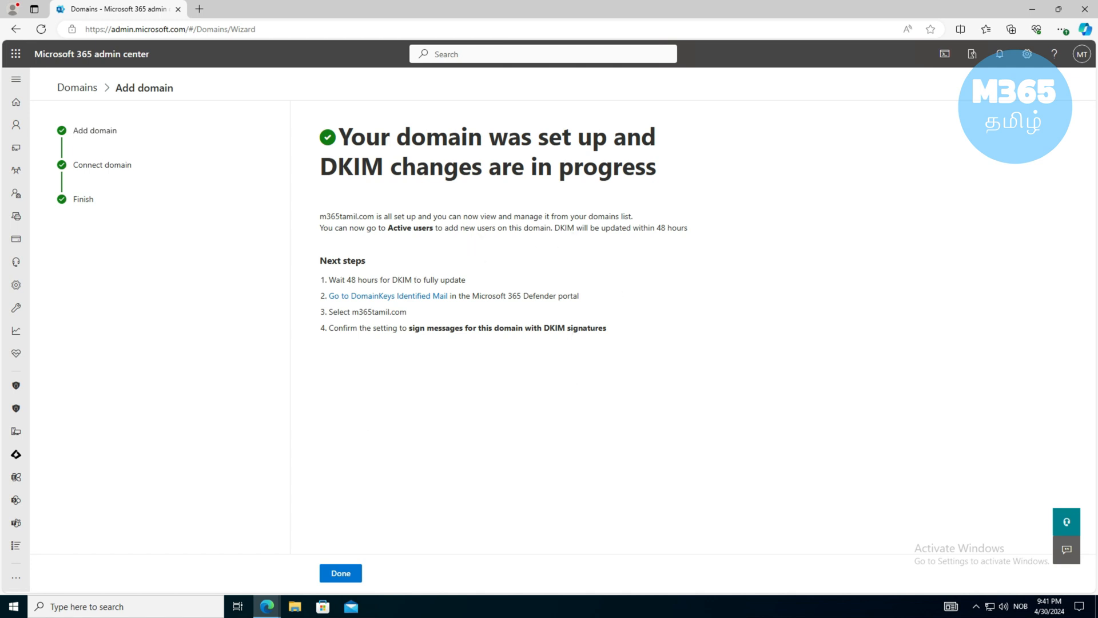
- Read the next steps for DKIM and finish the domain setup wizard
left_click_drag(485, 284, 450, 280)
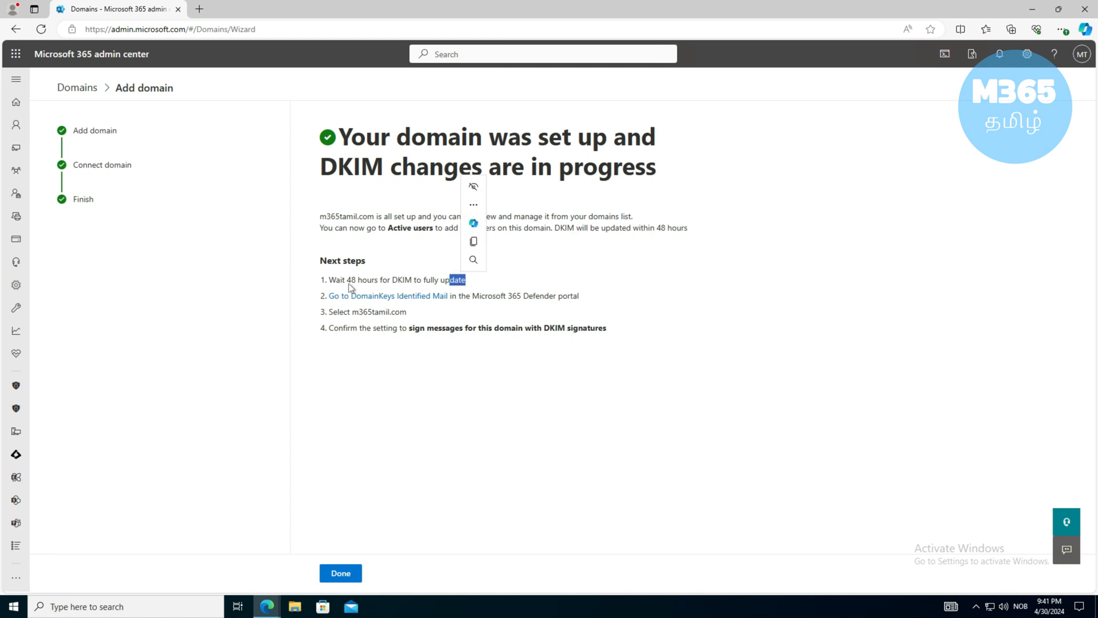
left_click(476, 397)
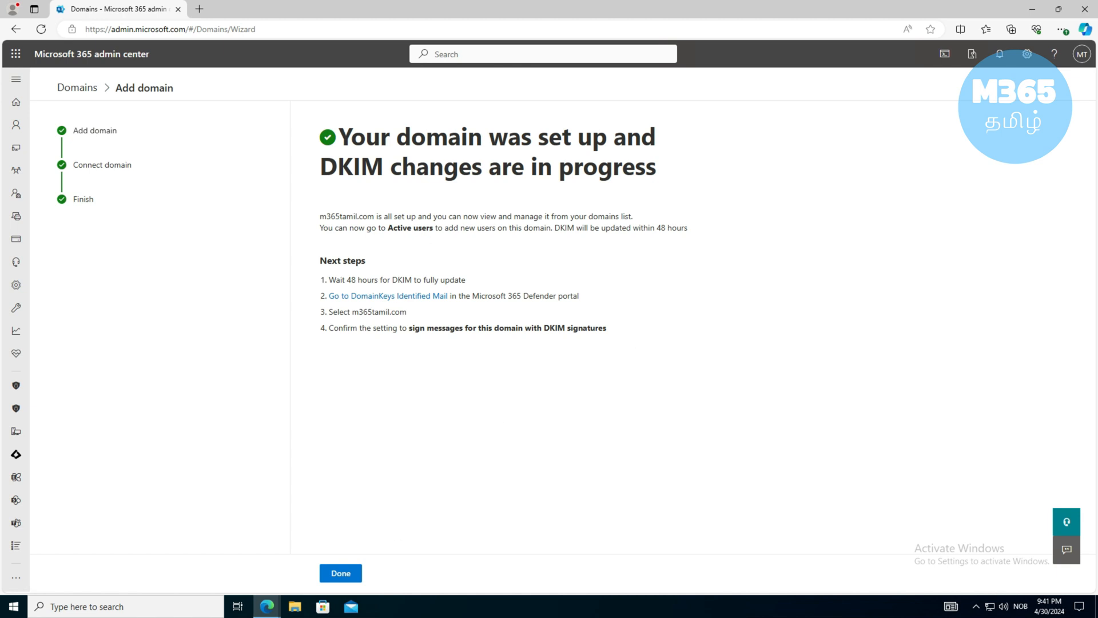
left_click(342, 574)
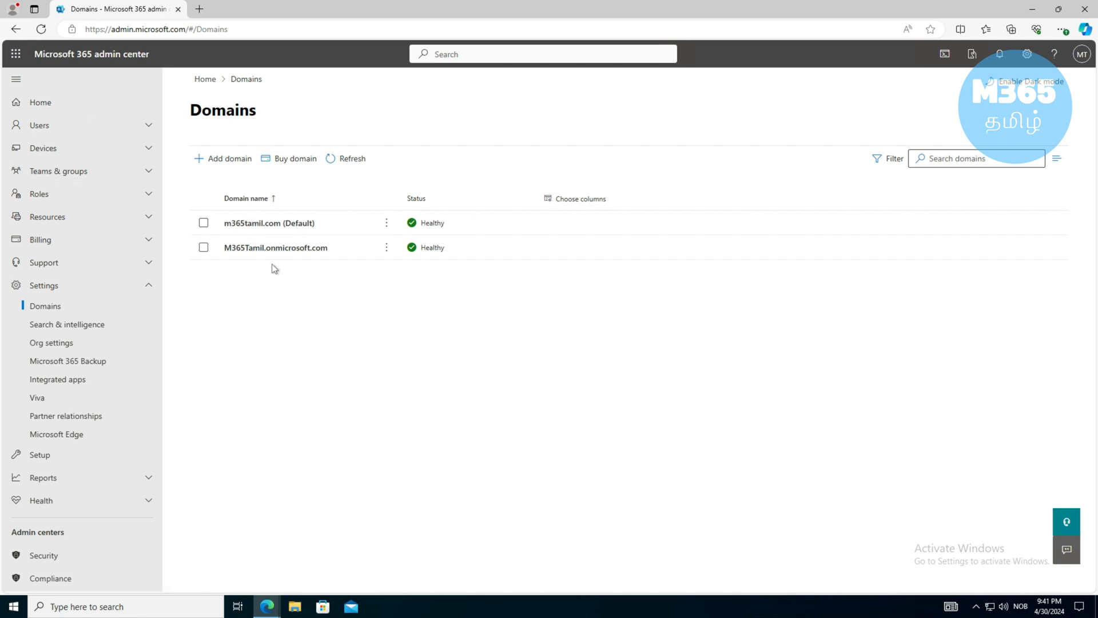
- Open the details of m365tamil.com and examine the status of its DNS records
left_click(270, 225)
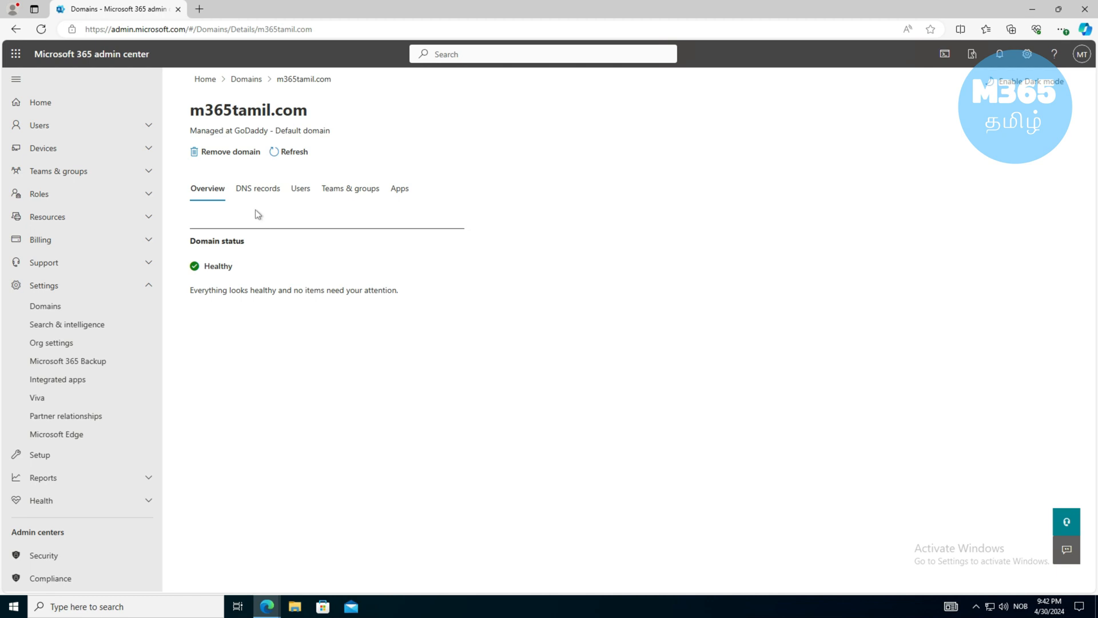
left_click(250, 194)
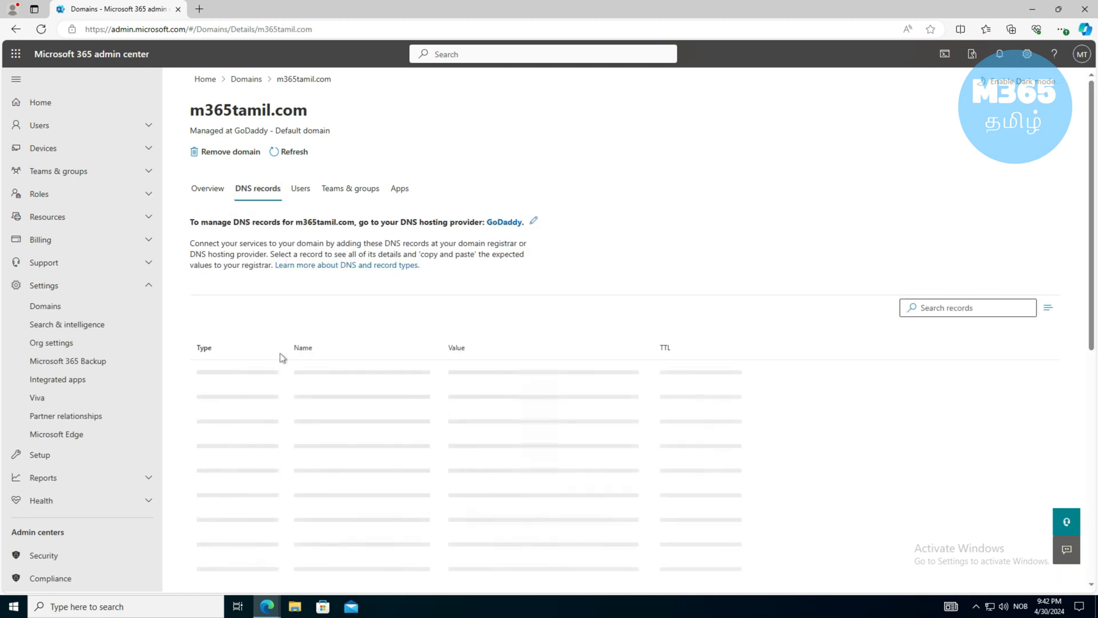
scroll(332, 357, "down", 4)
scroll(337, 360, "up", 4)
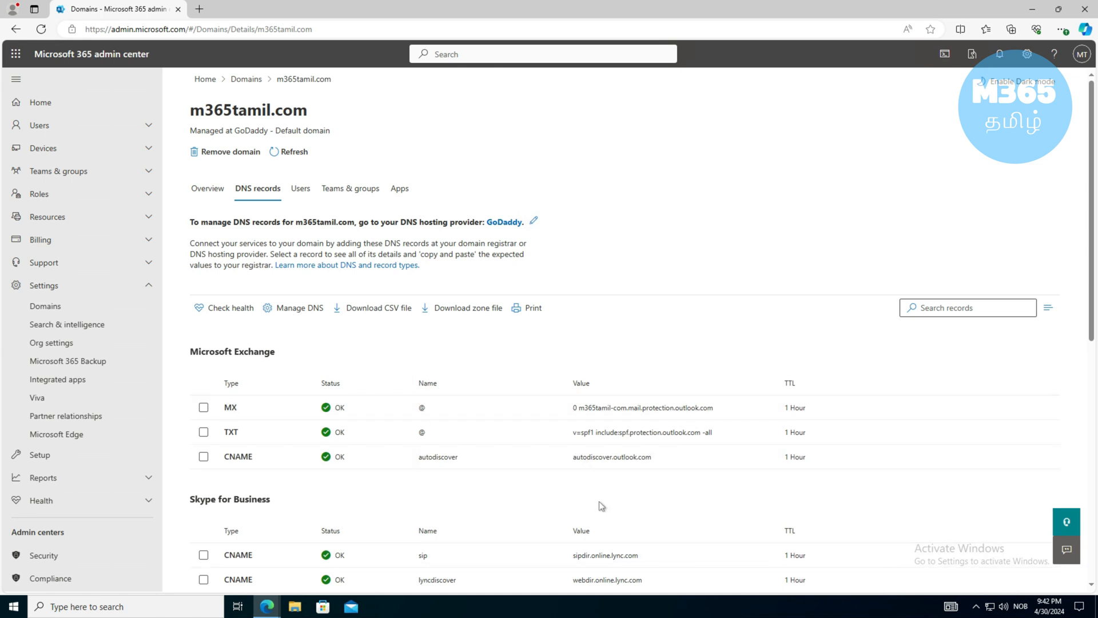
scroll(344, 389, "down", 5)
scroll(358, 397, "up", 5)
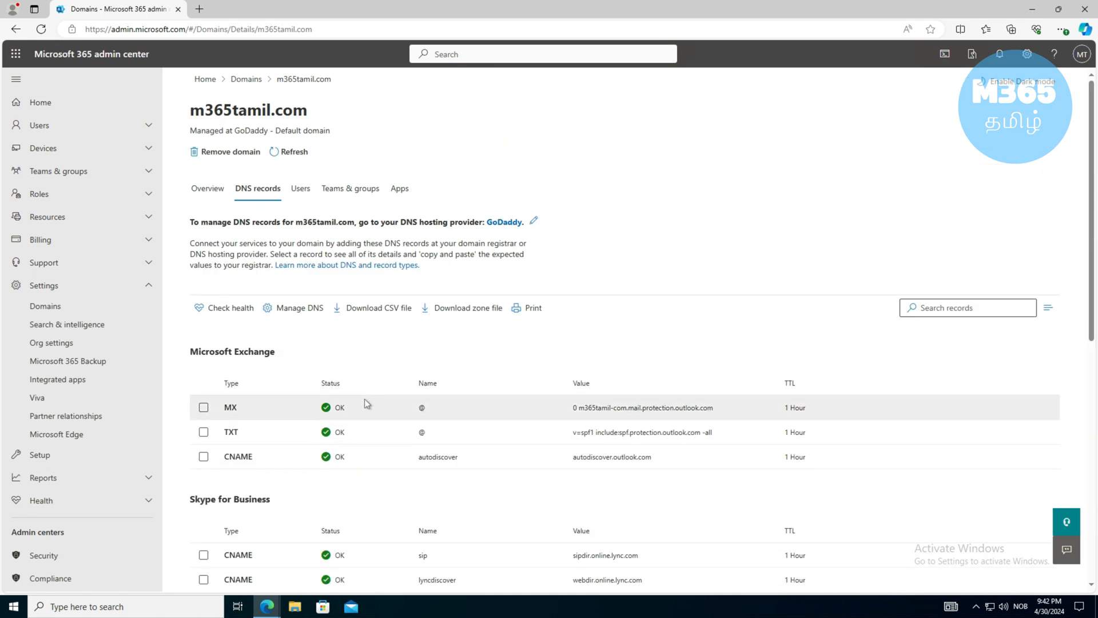
- Check which users, teams and groups use m365tamil.com, review its overview again, and return to the domain list
left_click(295, 199)
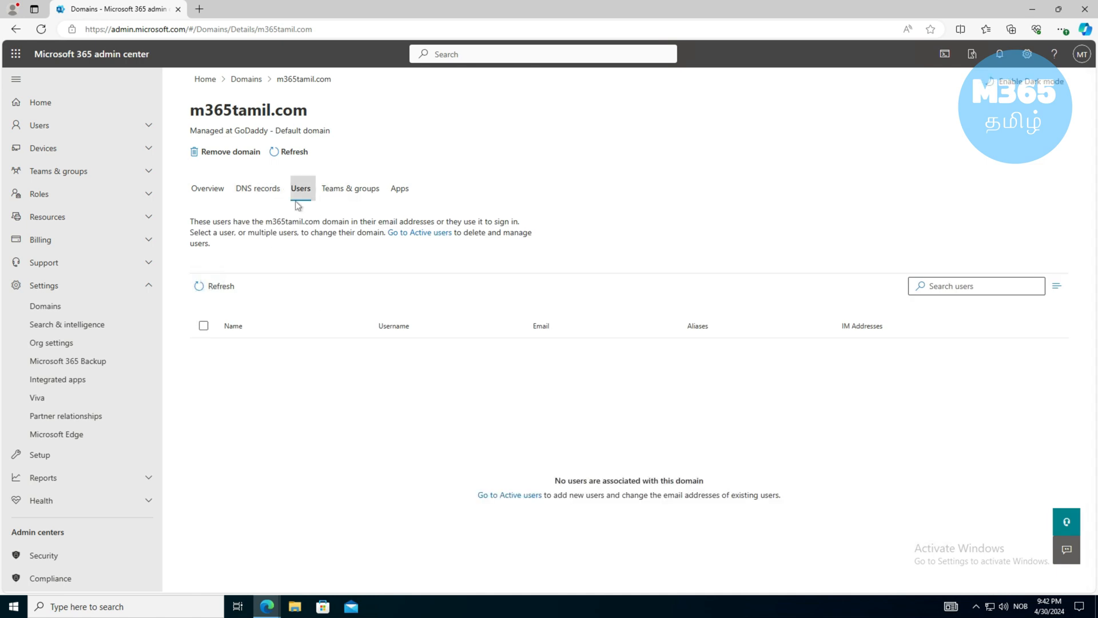
left_click_drag(309, 110, 181, 112)
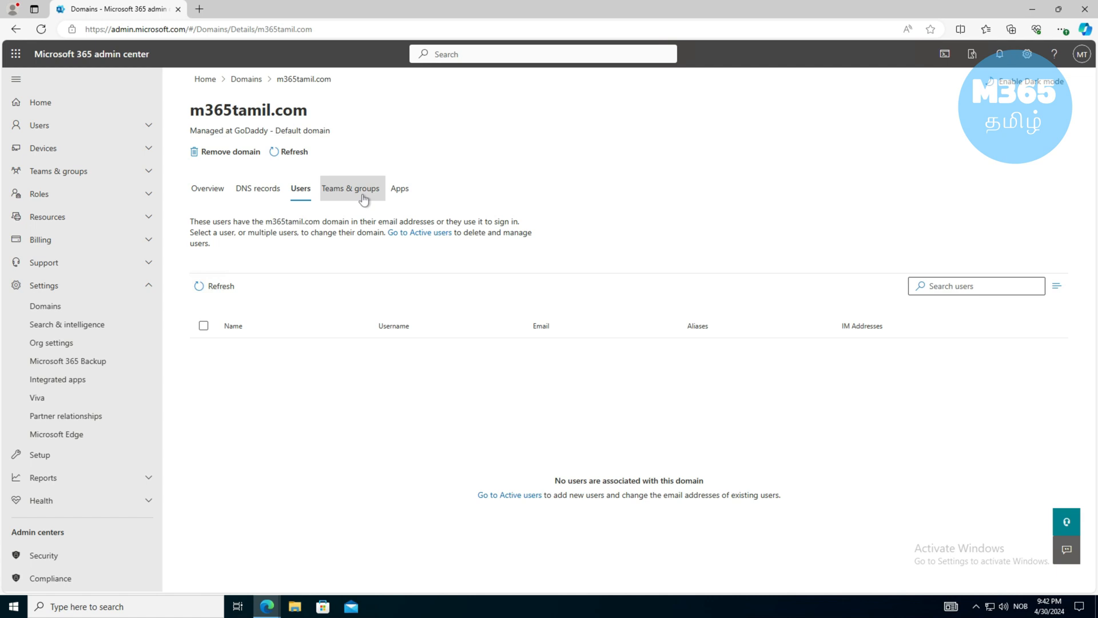
left_click(332, 193)
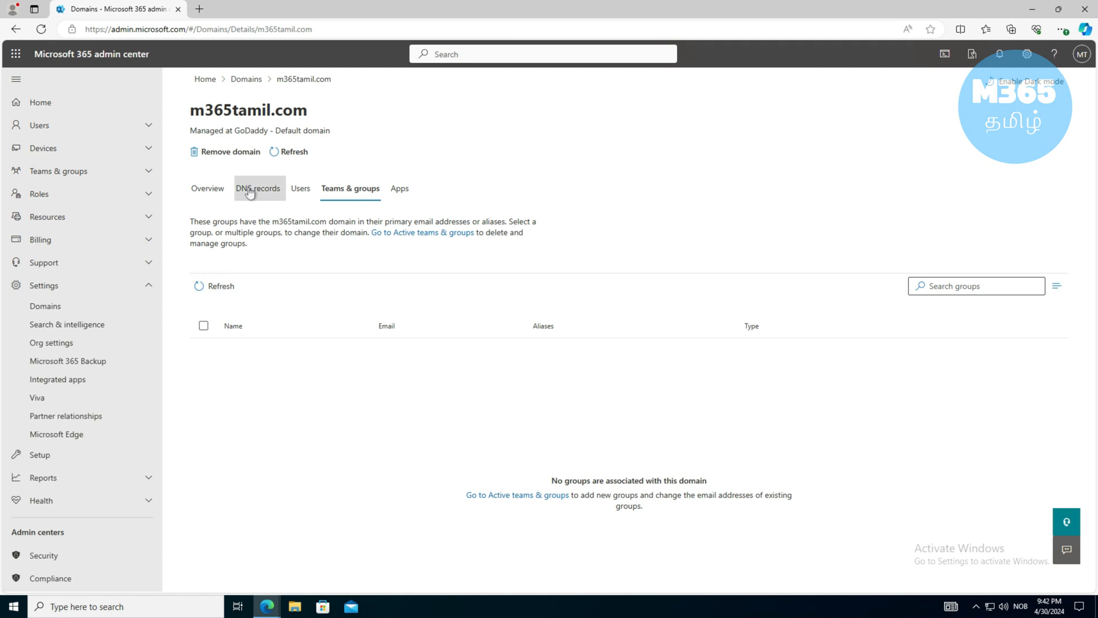
left_click(303, 194)
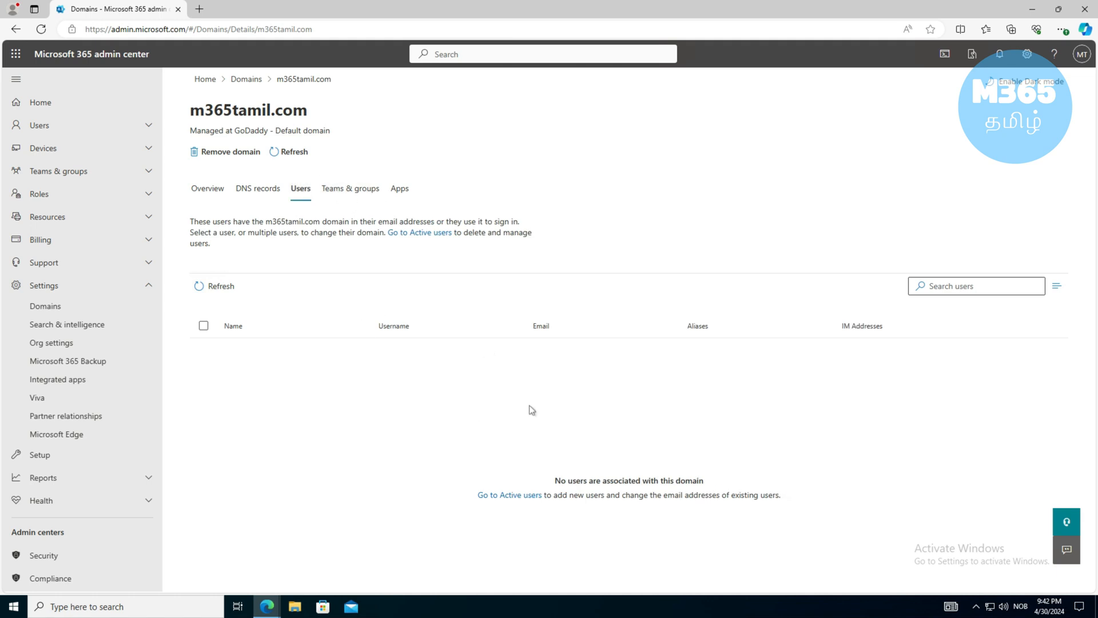
left_click(209, 189)
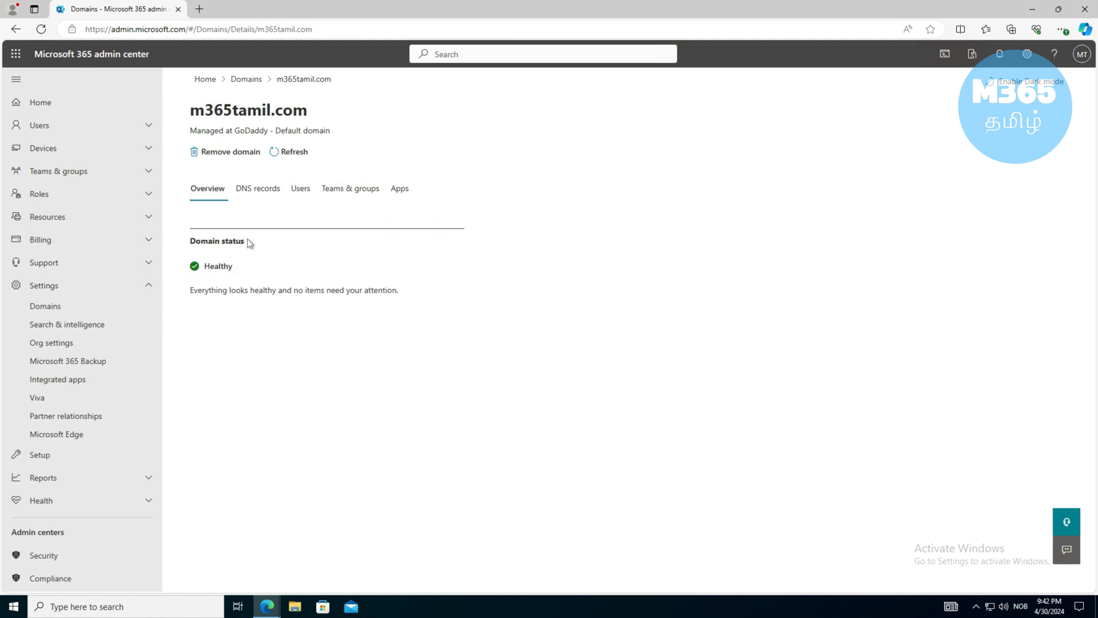
left_click(251, 191)
left_click(222, 191)
left_click(255, 80)
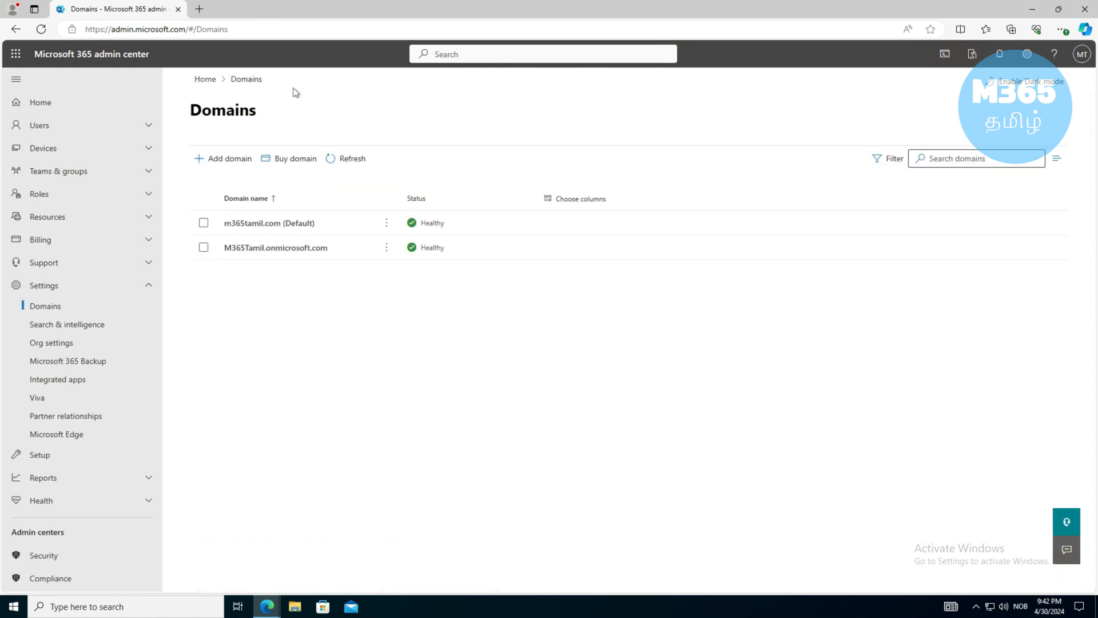